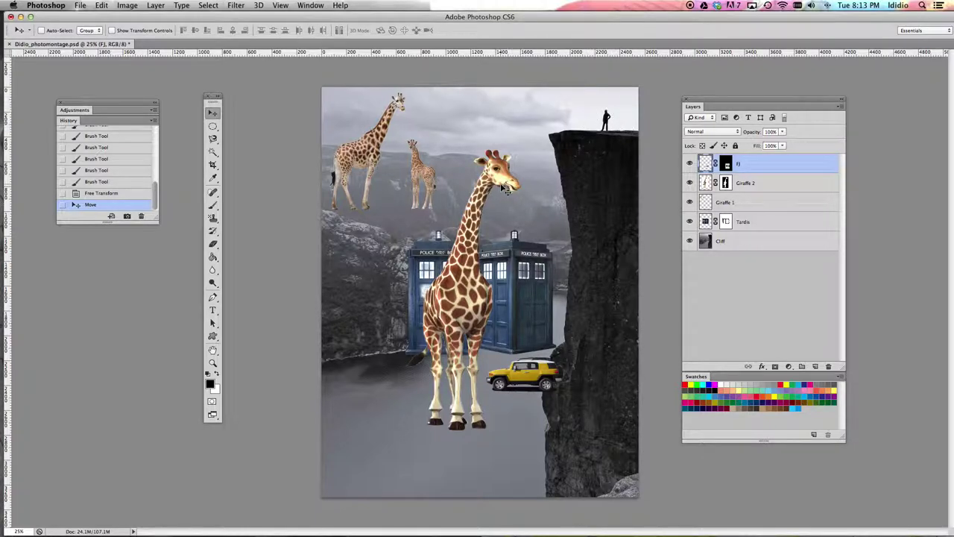
Scale the yellow car to about 71% and move it onto the cliff top beside the standing man.
key(super+t)
drag(568, 346, 548, 395)
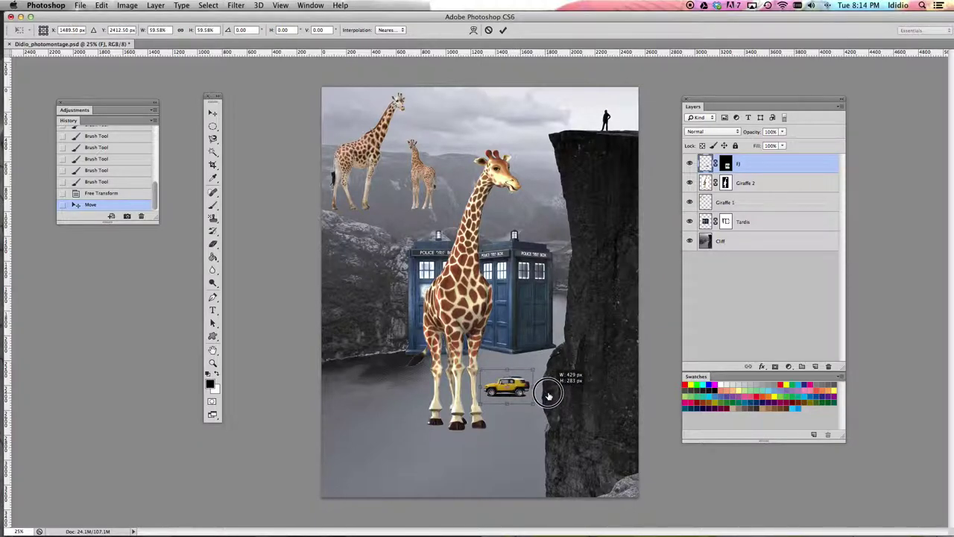
drag(548, 395, 547, 395)
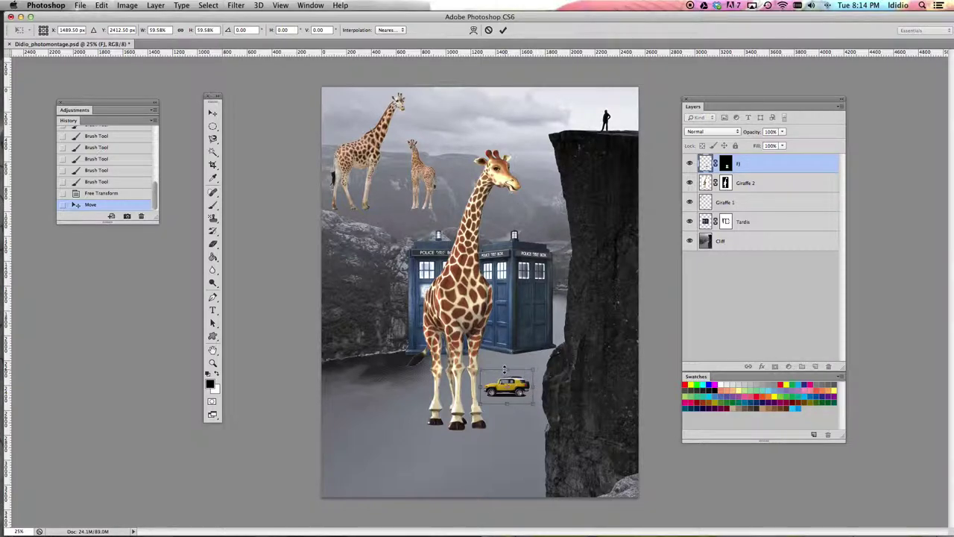
click(534, 371)
drag(533, 370, 557, 371)
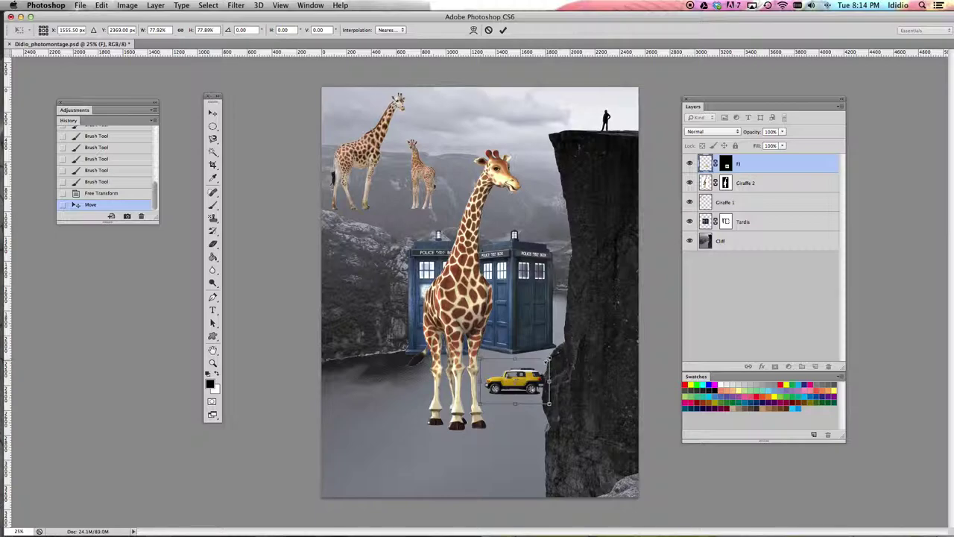
mouse_move(547, 359)
mouse_down()
mouse_move(511, 391)
mouse_move(549, 366)
mouse_move(551, 325)
mouse_move(592, 315)
mouse_move(612, 292)
mouse_move(564, 216)
mouse_move(557, 99)
mouse_move(614, 351)
mouse_move(553, 330)
mouse_move(558, 339)
mouse_move(534, 356)
mouse_up()
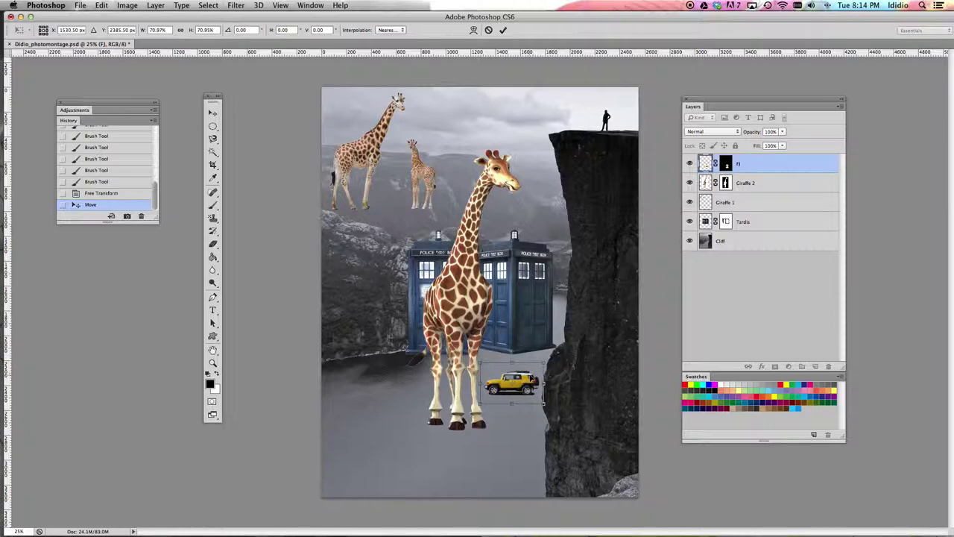
key(Return)
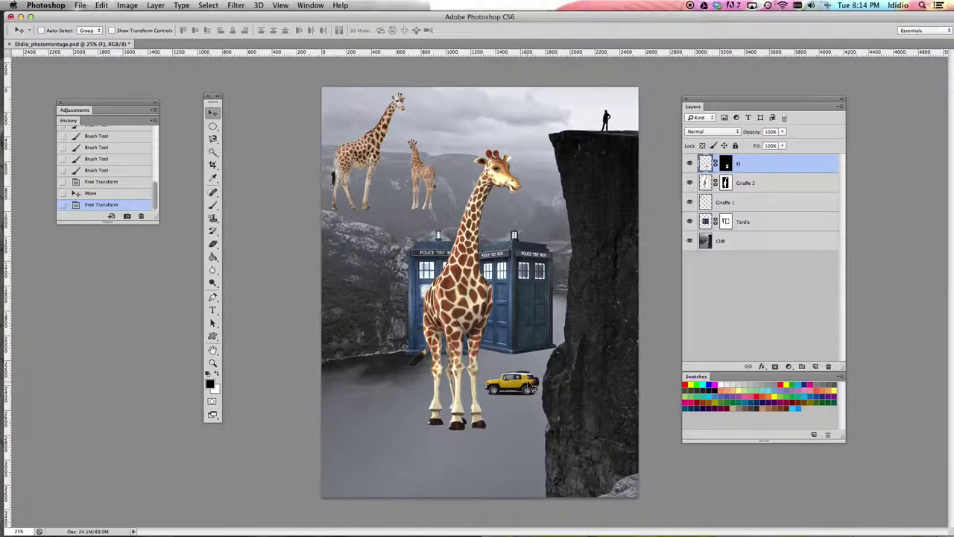
drag(527, 384, 626, 122)
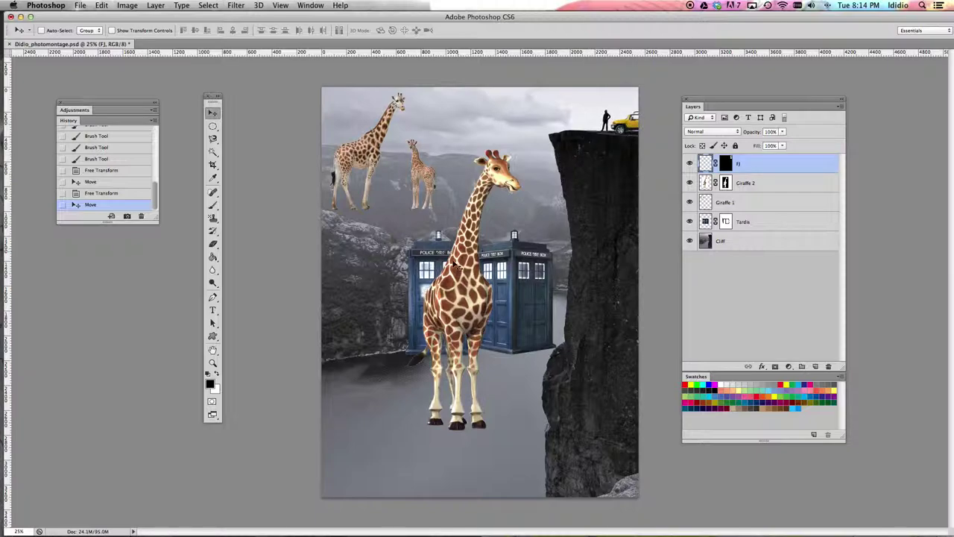
Scale the Giraffe 2 layer to about 21% and move the giraffe up to the edge of the cliff top.
click(762, 186)
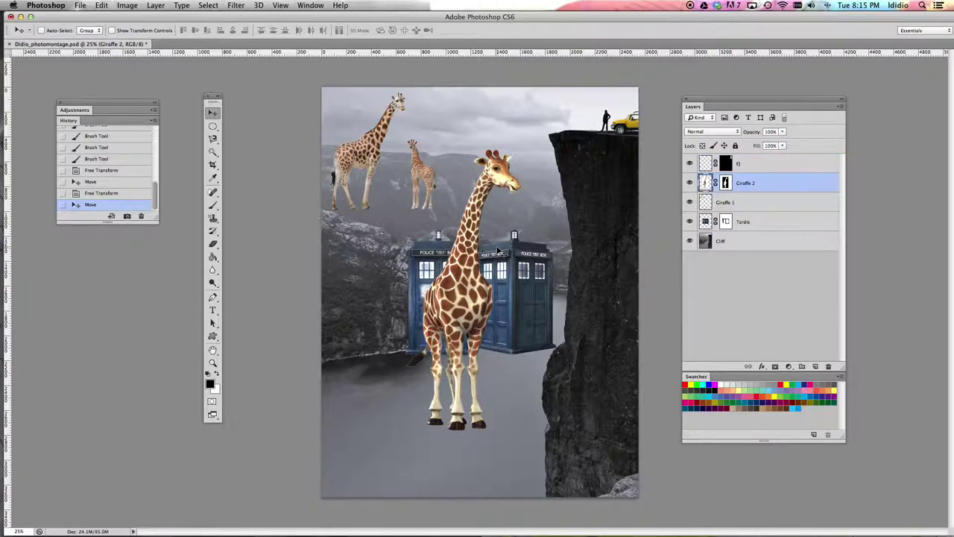
key(super+t)
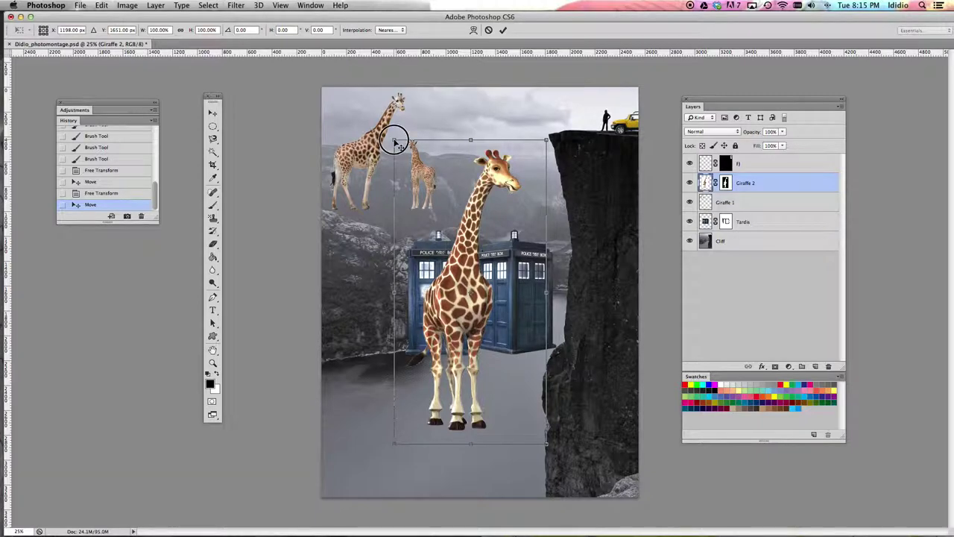
drag(393, 141, 500, 388)
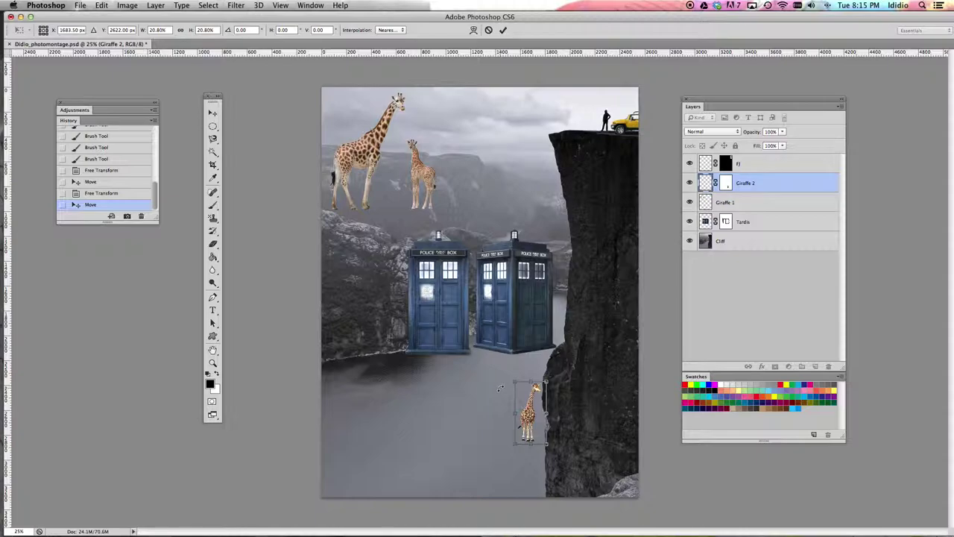
key(Return)
drag(526, 402, 576, 127)
Lower the Cliff layer to show more sky, and reseat the small giraffe and the yellow car on the cliff top.
click(723, 241)
drag(602, 239, 603, 296)
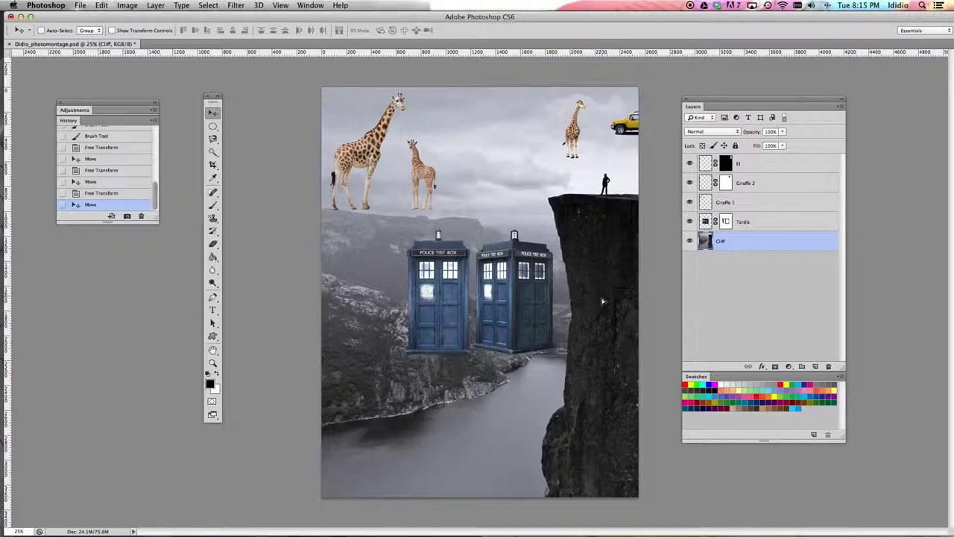
super+click(578, 145)
mouse_move(578, 145)
mouse_down()
mouse_move(580, 169)
mouse_move(572, 159)
mouse_up()
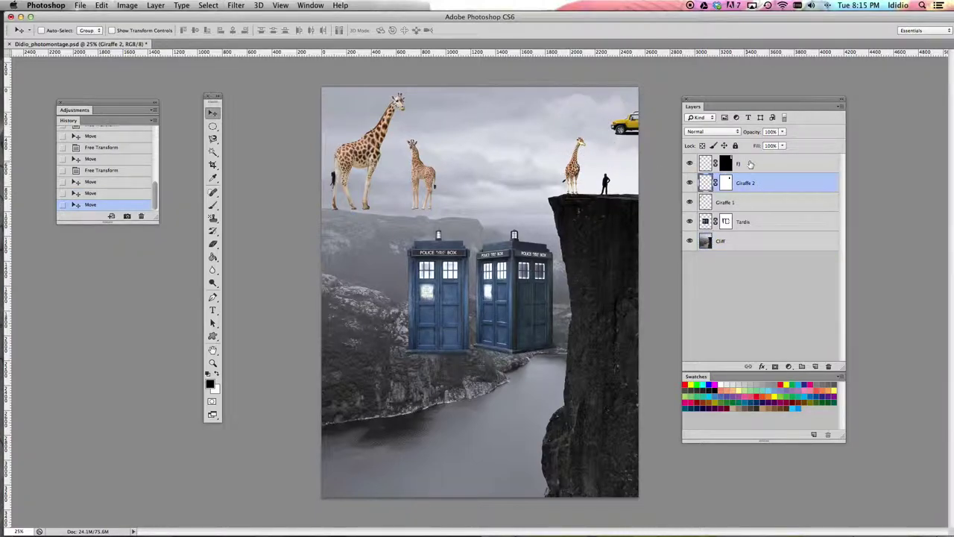
super+click(631, 110)
drag(631, 110, 629, 189)
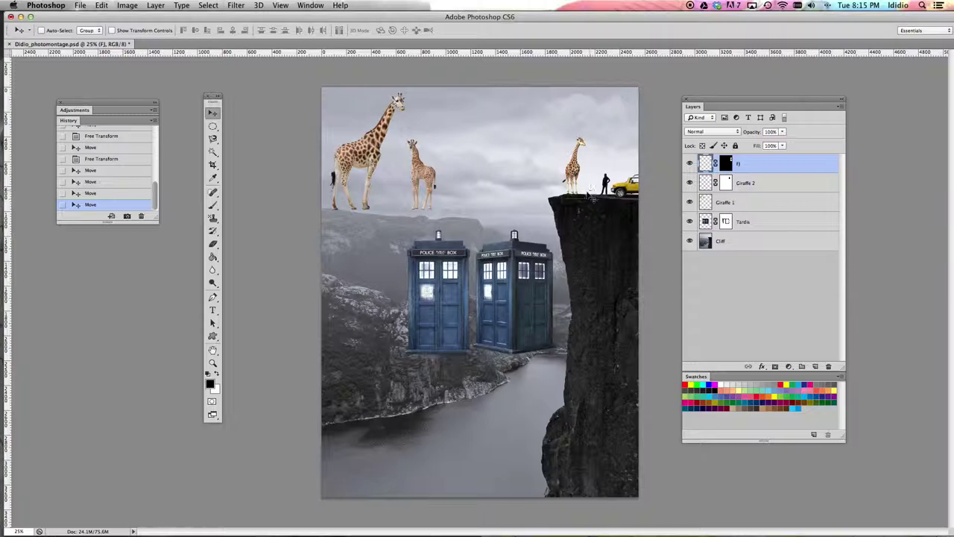
Touch up the Giraffe 2 layer mask around the cliff-top giraffe with a 15 px black brush.
key(super+equal)
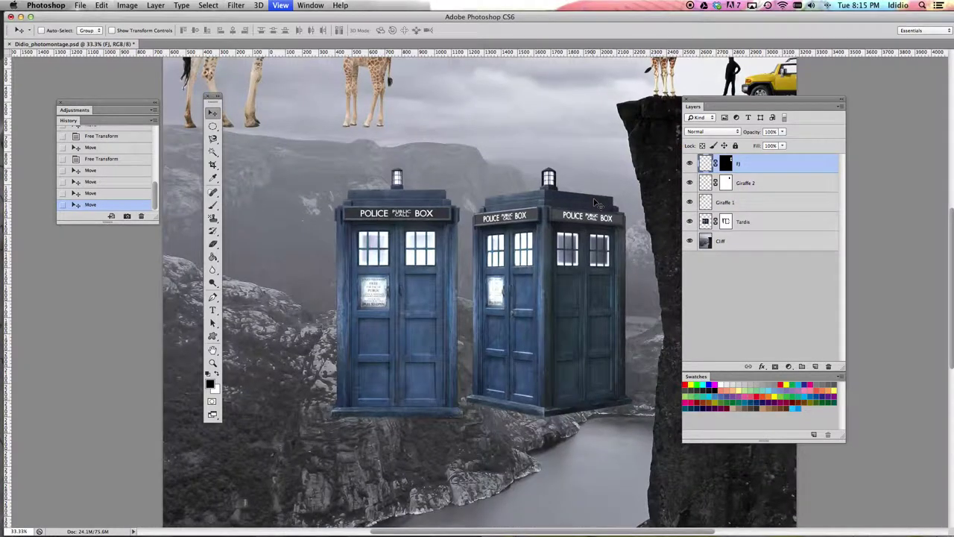
scroll(655, 137, up, 5)
scroll(654, 136, left, 4)
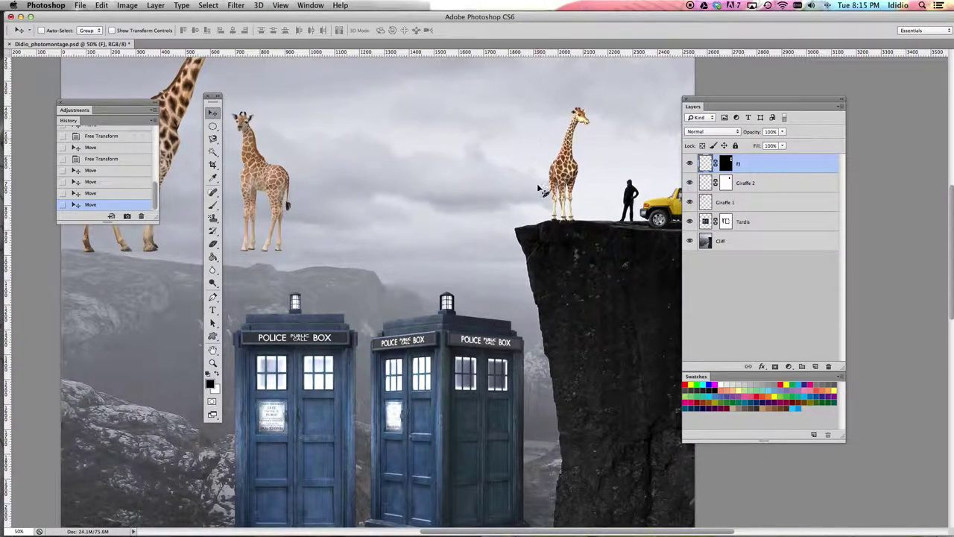
click(726, 184)
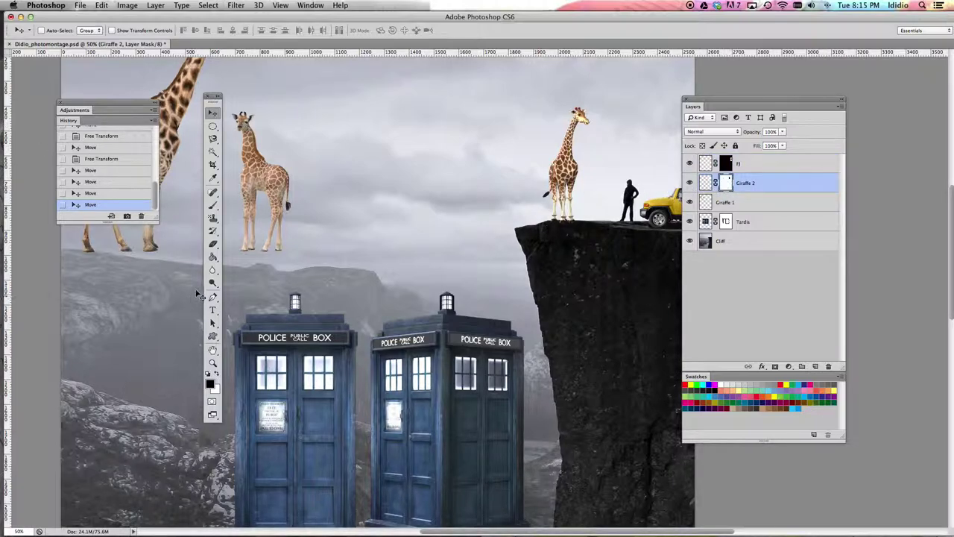
click(213, 206)
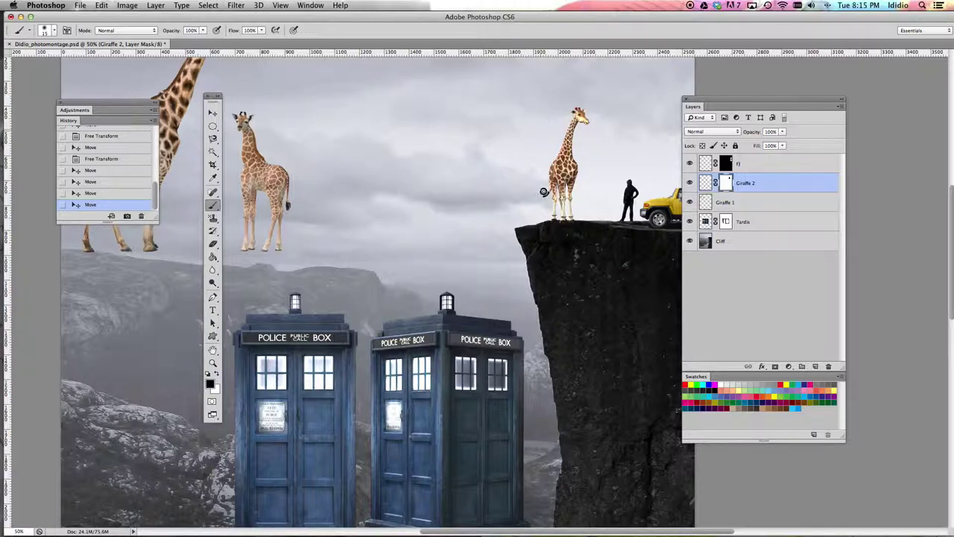
click(544, 246)
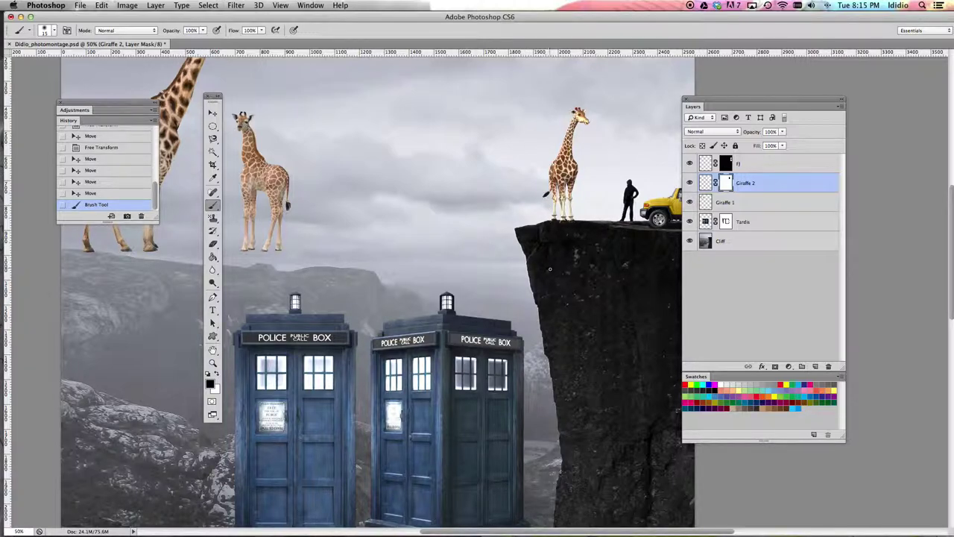
Hide the Giraffe 1 layer with the two large giraffes in the sky.
scroll(522, 269, right, 5)
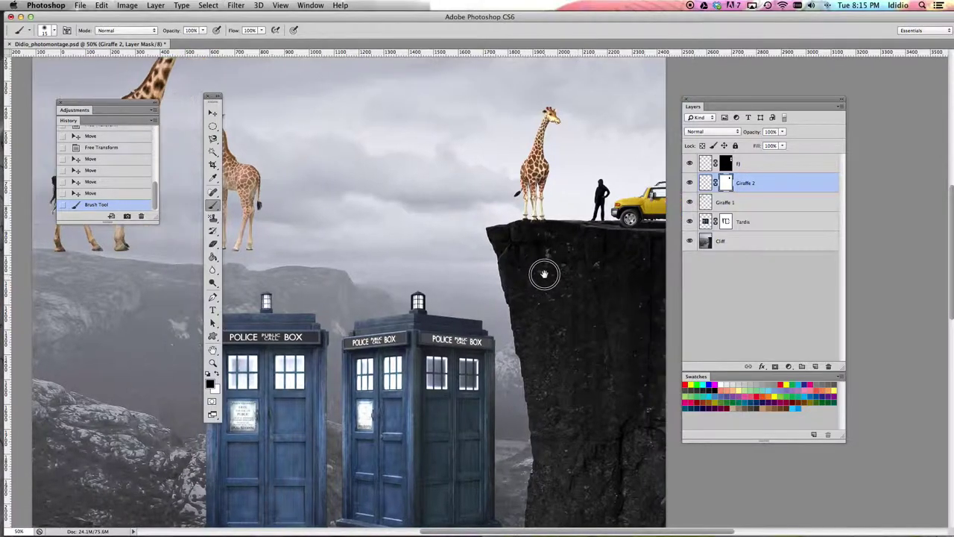
key(super+minus)
drag(502, 245, 532, 261)
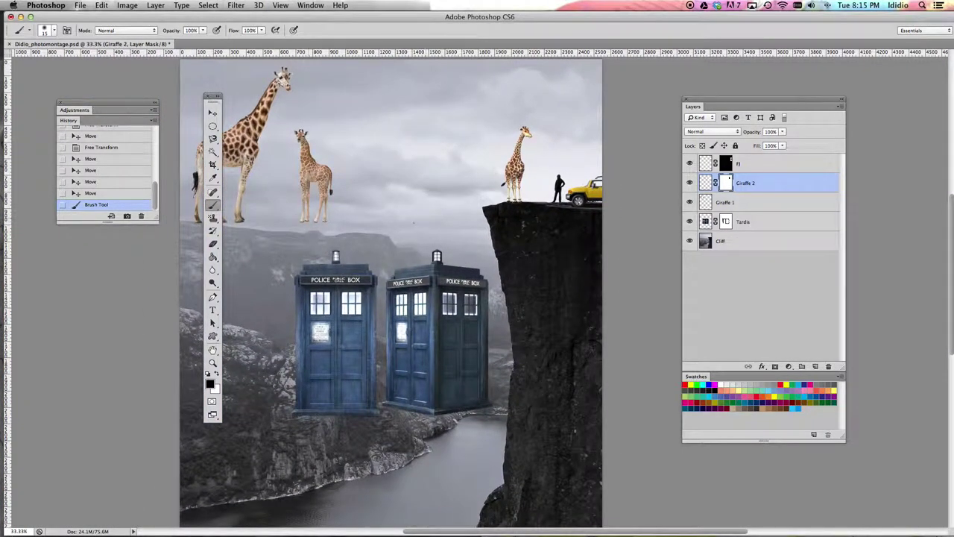
click(690, 202)
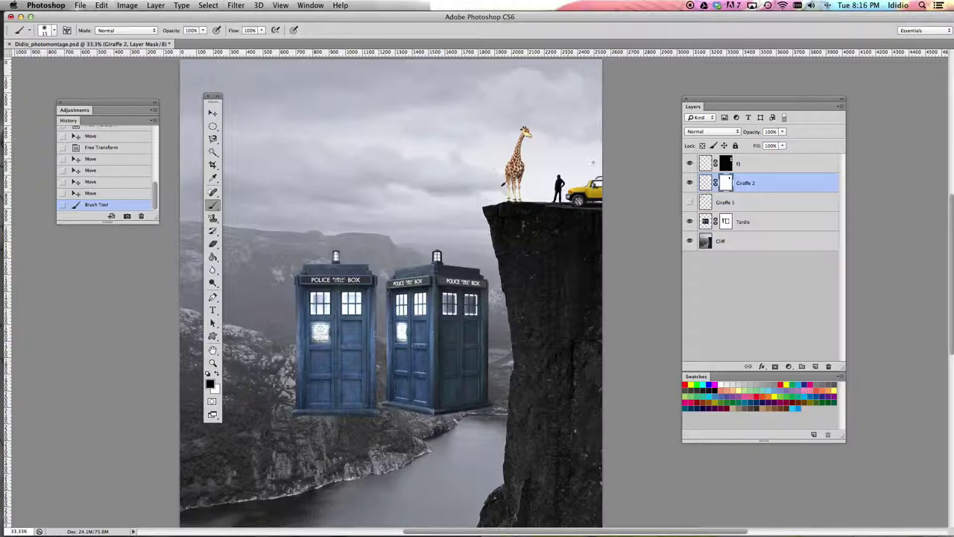
Paint out the angled police box nearest the cliff on the Tardis layer mask with a soft 153 px black brush at 0% hardness.
click(763, 224)
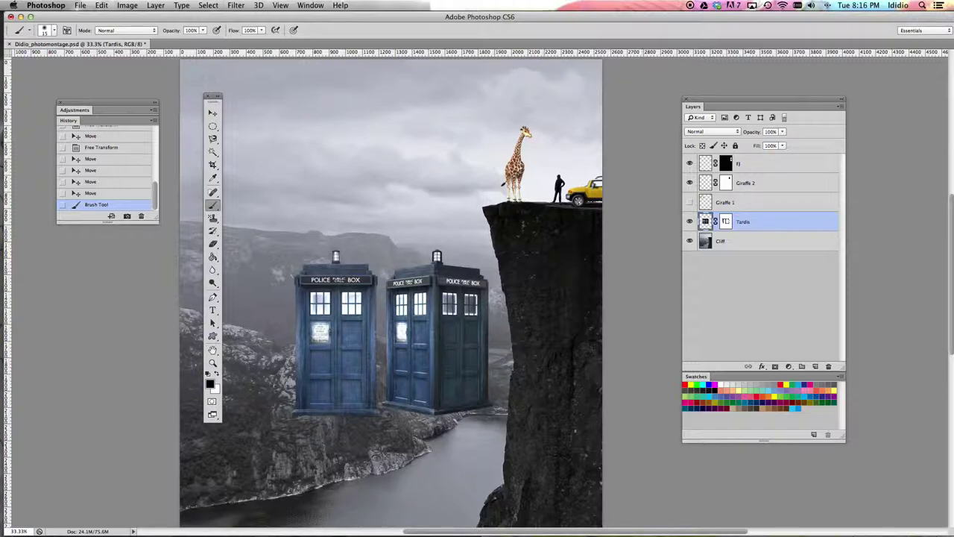
click(726, 224)
click(705, 222)
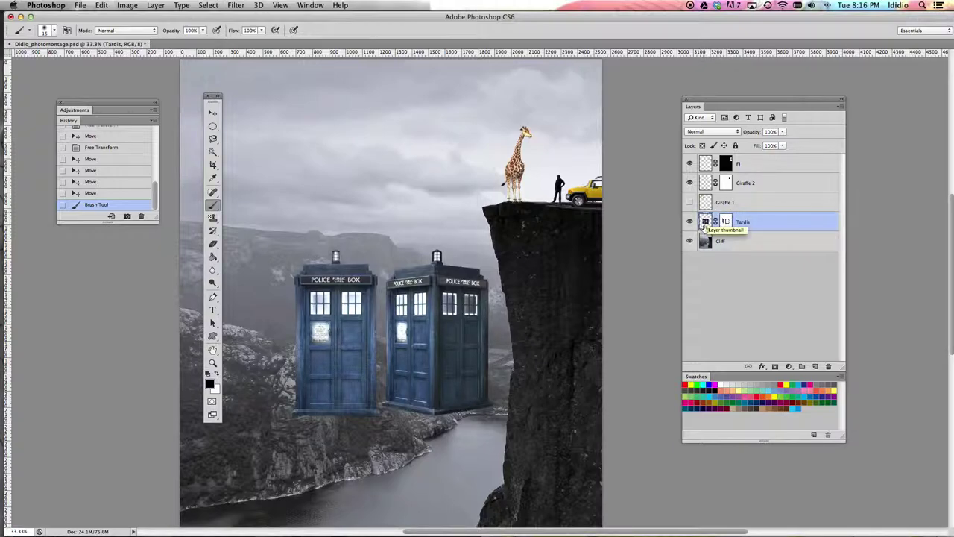
click(726, 223)
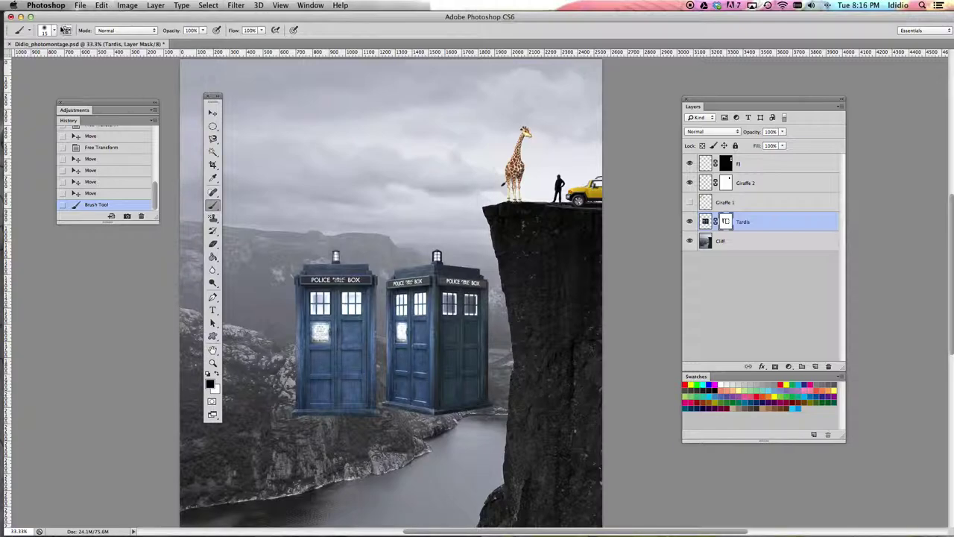
click(49, 32)
click(60, 62)
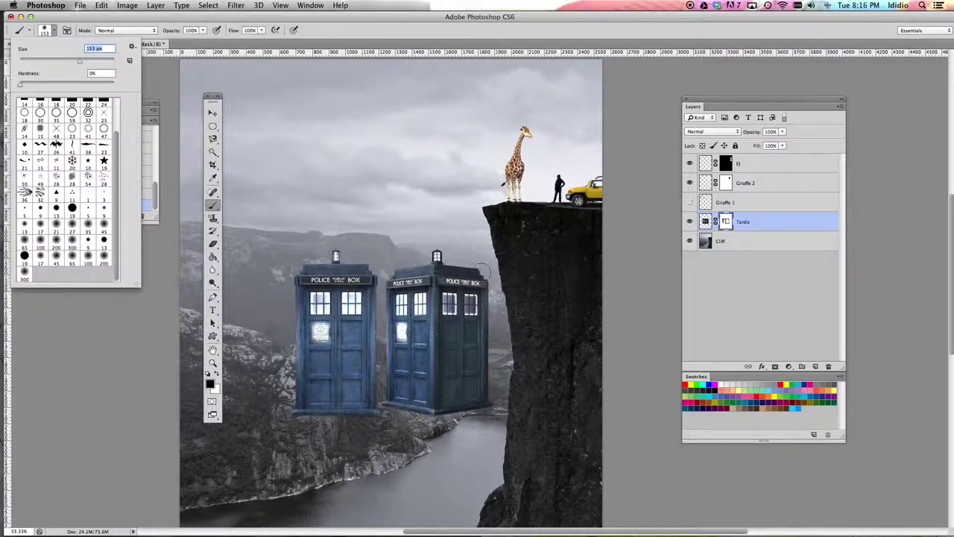
mouse_move(476, 261)
mouse_down()
mouse_move(490, 302)
mouse_move(489, 405)
mouse_move(470, 261)
mouse_move(491, 408)
mouse_move(499, 270)
mouse_move(475, 368)
mouse_move(461, 217)
mouse_move(489, 424)
mouse_move(473, 257)
mouse_move(497, 396)
mouse_move(476, 340)
mouse_move(474, 422)
mouse_move(462, 374)
mouse_move(458, 388)
mouse_move(440, 356)
mouse_move(439, 435)
mouse_move(434, 292)
mouse_move(421, 235)
mouse_move(455, 328)
mouse_move(468, 338)
mouse_move(453, 267)
mouse_move(470, 367)
mouse_move(424, 320)
mouse_move(424, 339)
mouse_move(458, 275)
mouse_move(494, 366)
mouse_move(469, 406)
mouse_move(414, 272)
mouse_move(414, 407)
mouse_move(406, 412)
mouse_move(394, 257)
mouse_move(397, 406)
mouse_up()
key(bracketleft)
key(bracketleft)
click(393, 403)
click(389, 398)
click(390, 398)
click(389, 401)
key(bracketright)
key(bracketright)
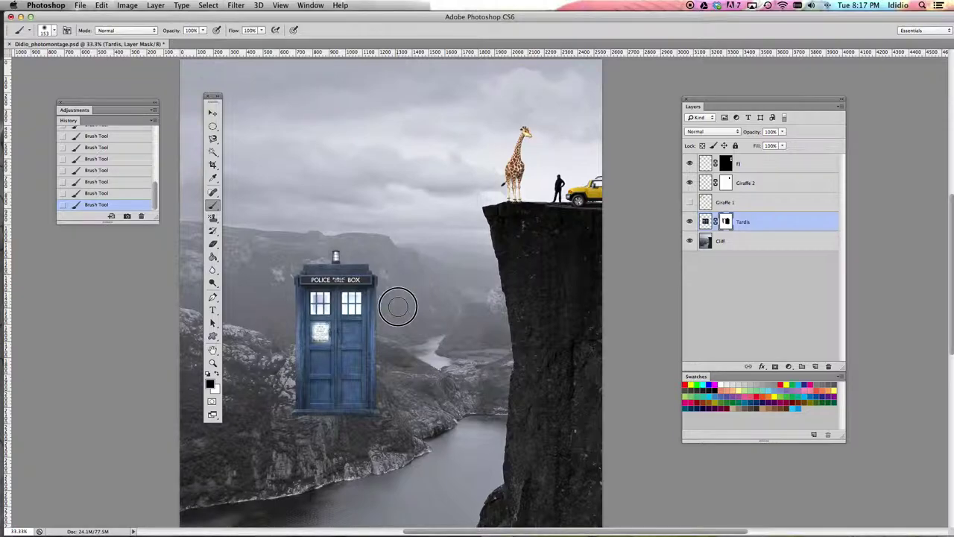
key(bracketleft)
key(bracketleft)
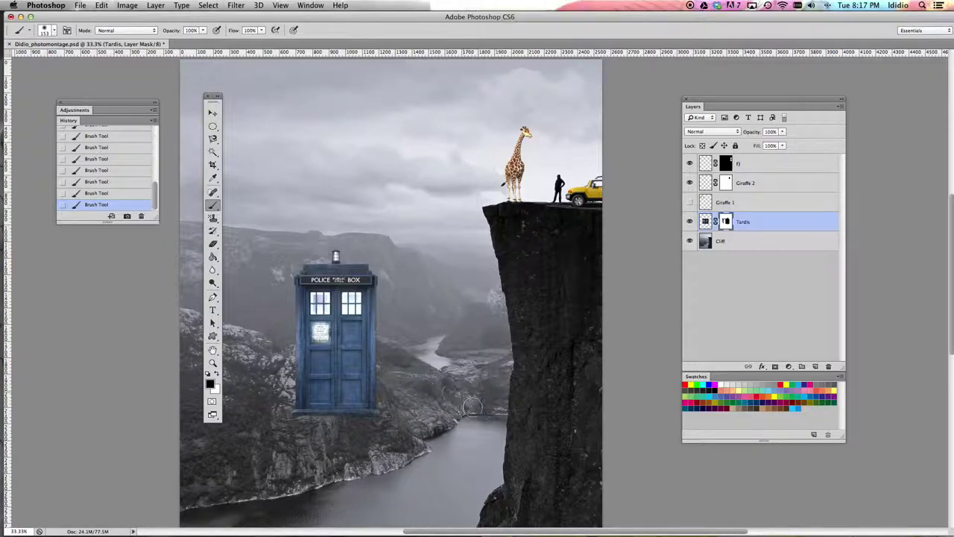
key(bracketright)
key(bracketright)
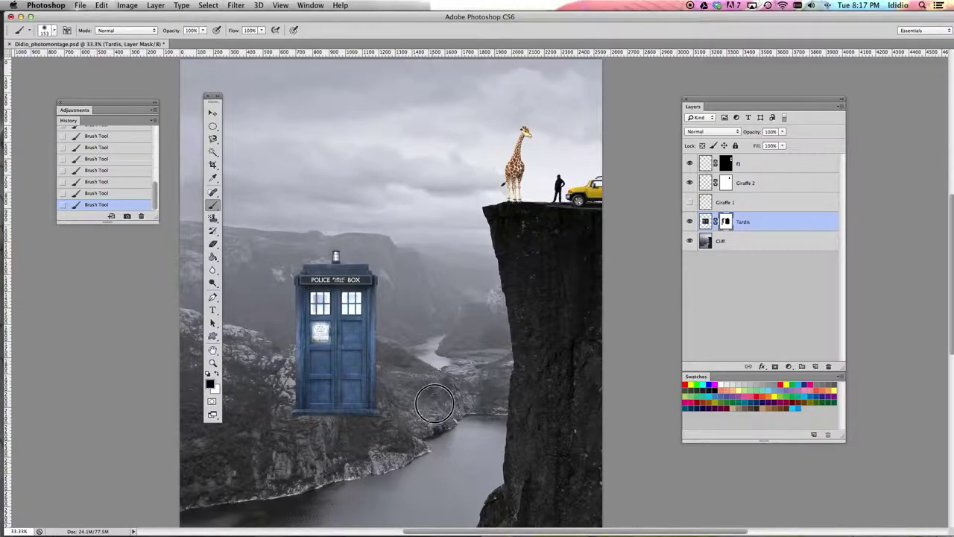
key(bracketleft)
key(bracketleft)
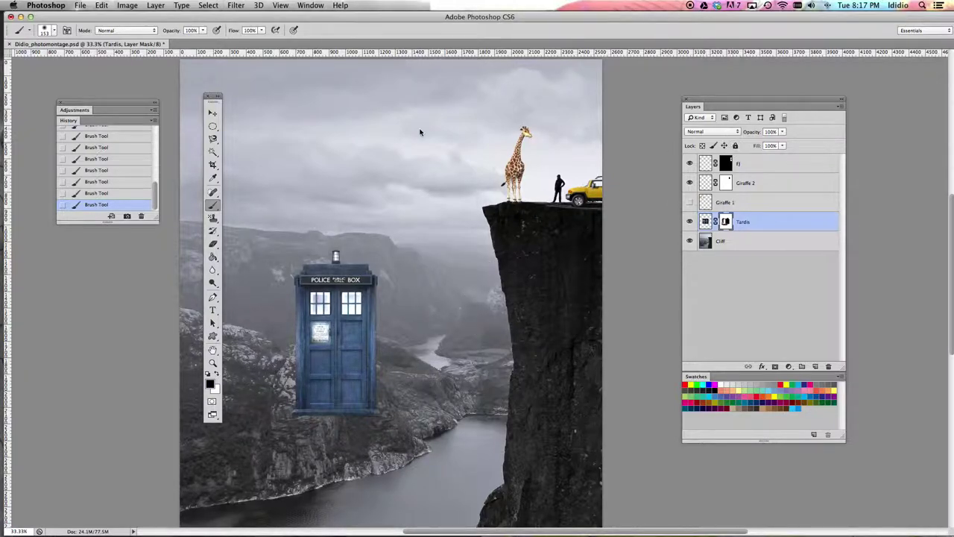
Shrink the remaining police box to a tiny size with Free Transform and place it in the distant valley near the river.
click(213, 112)
drag(333, 375, 448, 216)
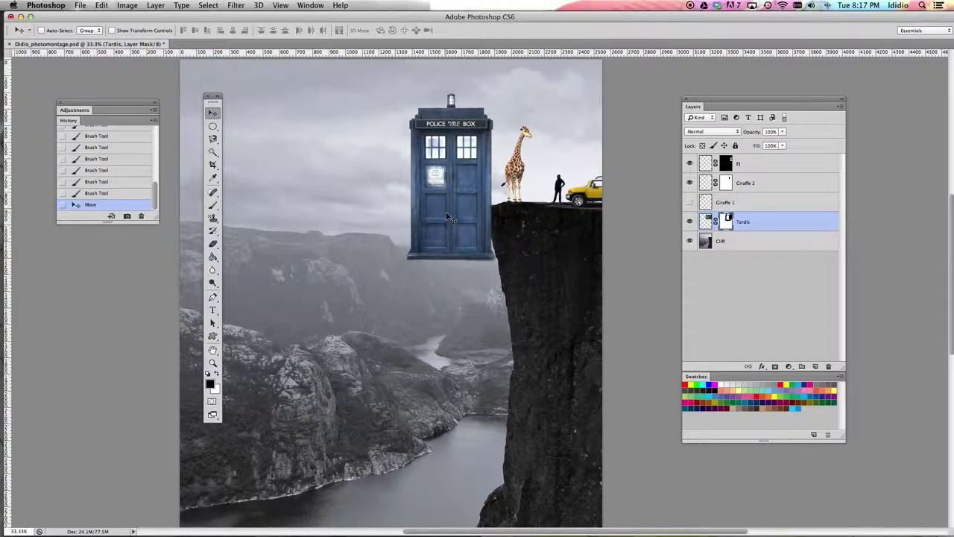
key(super+t)
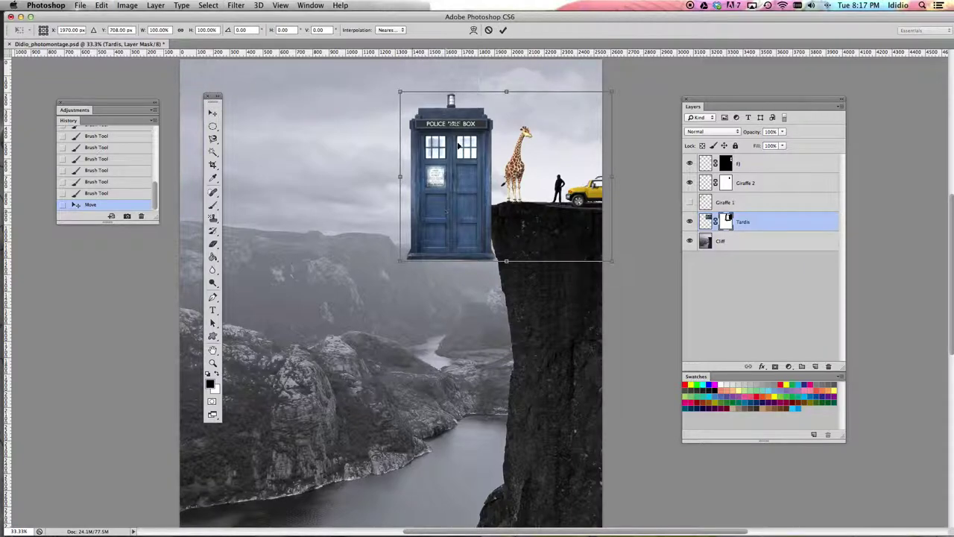
drag(613, 90, 439, 370)
key(Return)
Scale the tiny police box to about 63% and nudge its position on the valley shore.
key(ctrl+t)
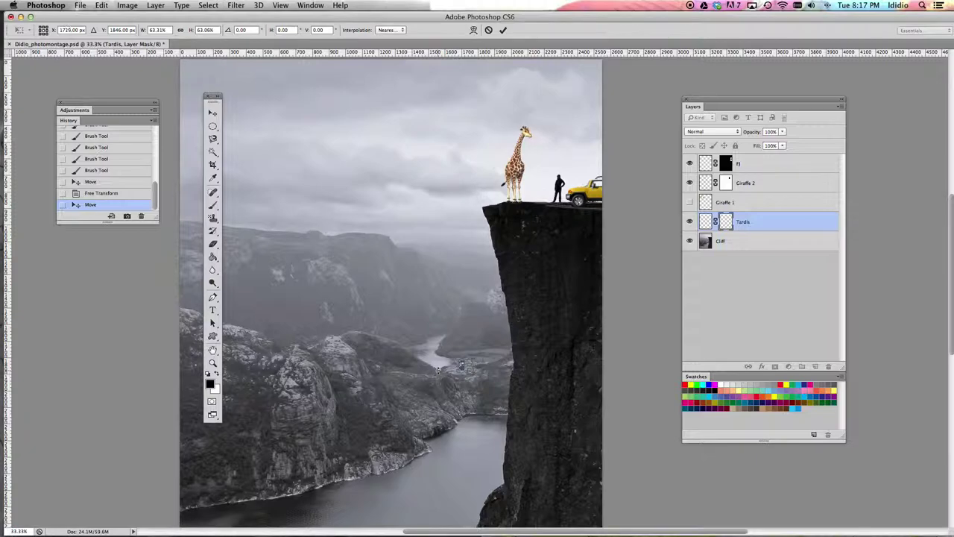
key(Return)
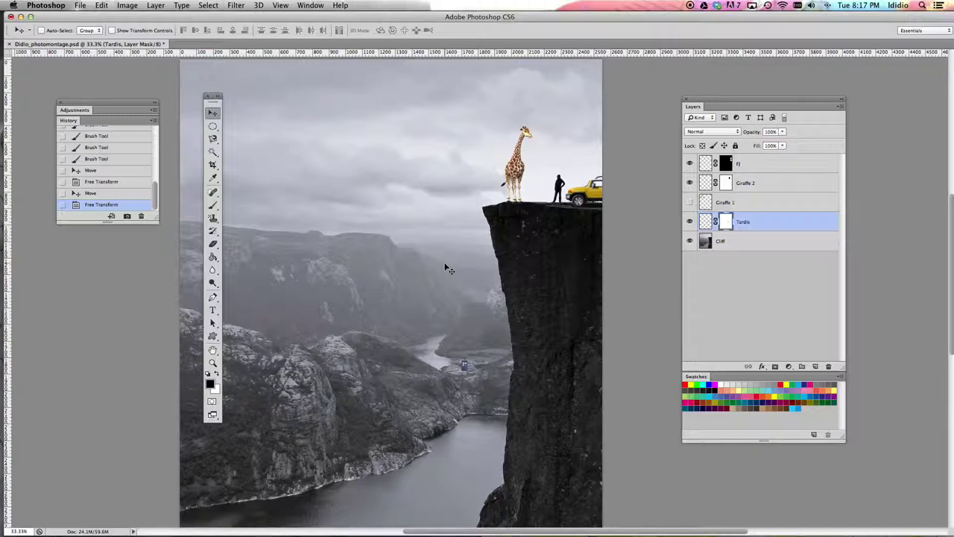
key(super+minus)
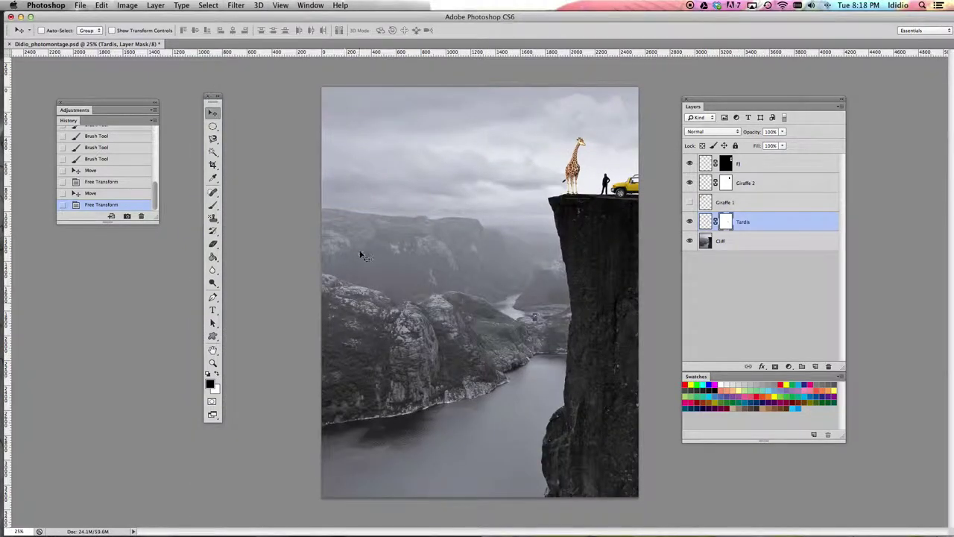
drag(533, 318, 531, 317)
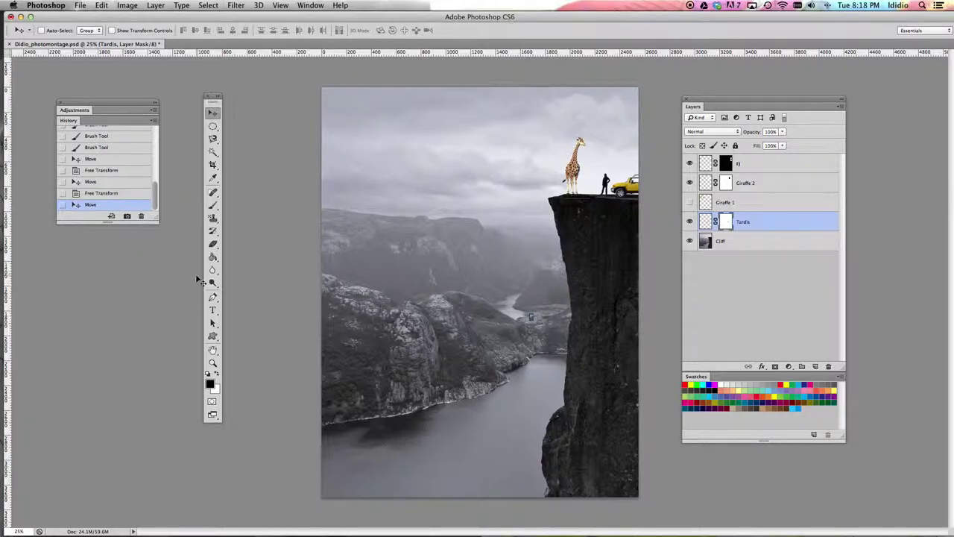